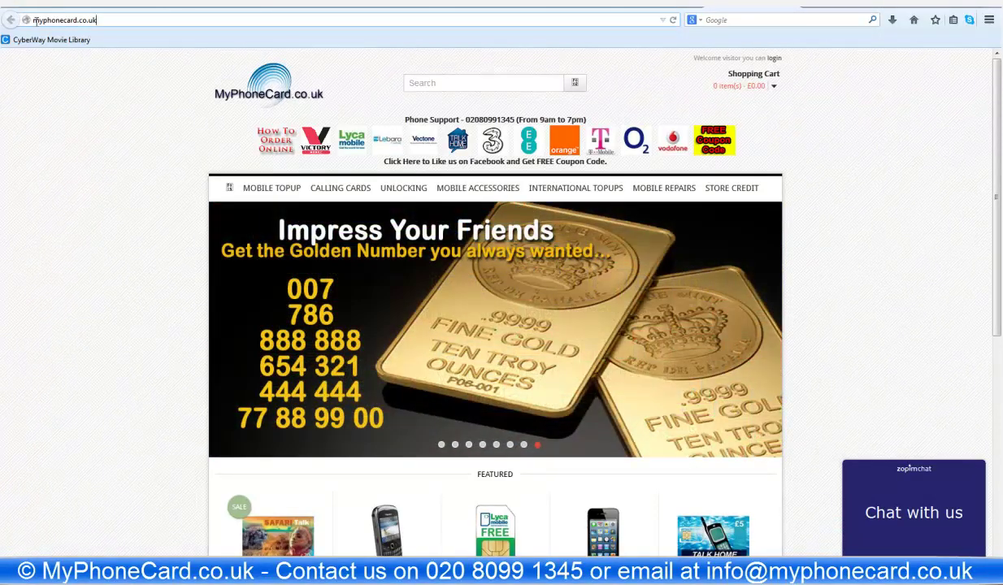
- Go to the International Bundles category under Mobile Topup
click(67, 19)
click(80, 135)
mouse_move(253, 188)
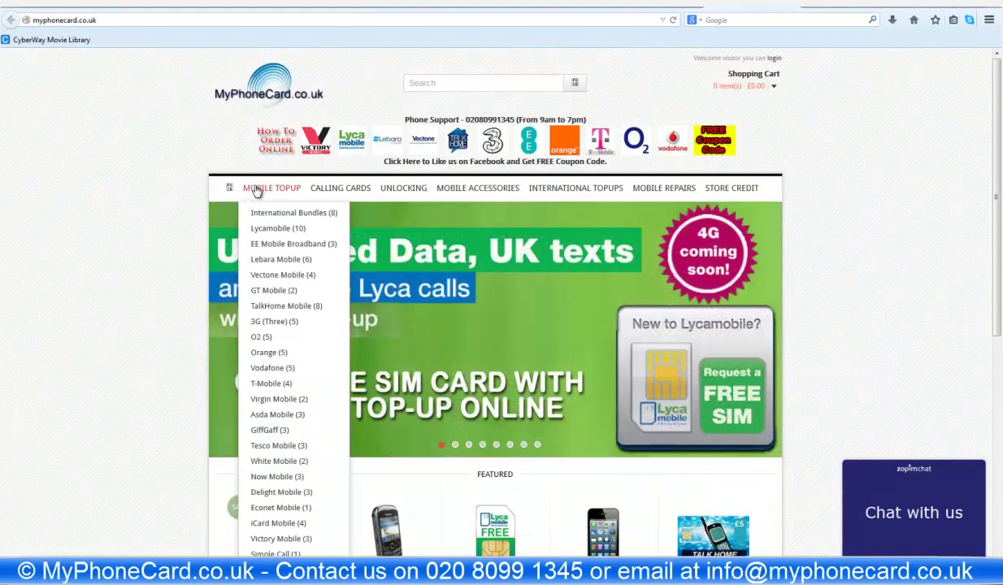
click(249, 214)
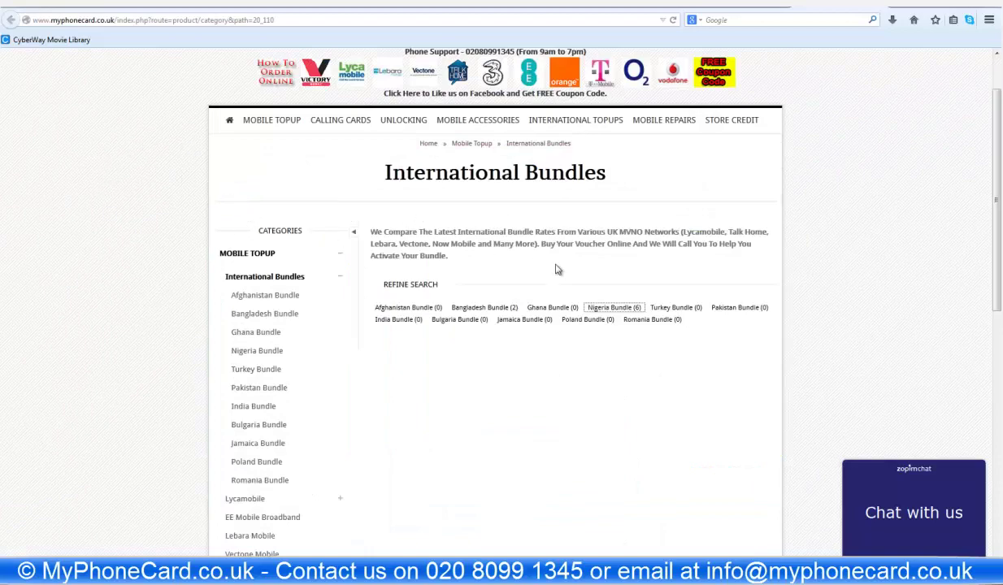
- Filter to Nigeria Bundle (6) and highlight the £20 bundle's original £20.00 price
click(609, 312)
scroll(582, 314, down, 2)
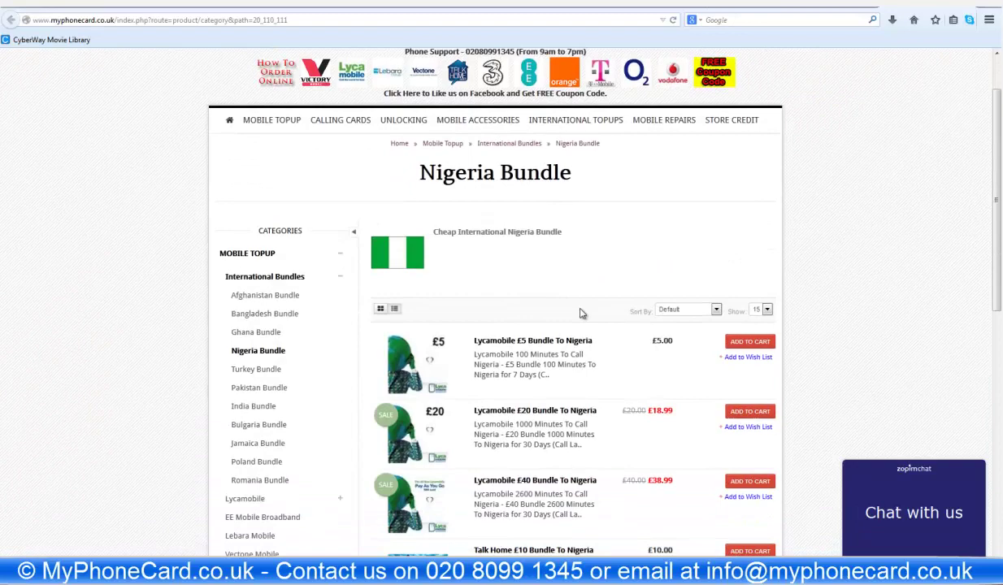
scroll(582, 313, down, 2)
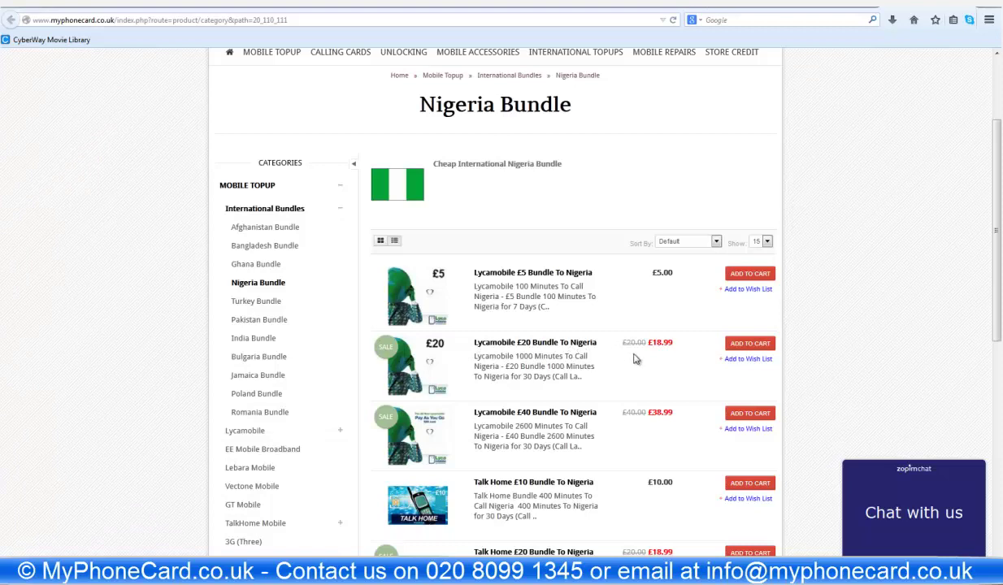
drag(622, 342, 647, 352)
- Add the Lycamobile £20 Bundle To Nigeria at £18.99 to the cart and proceed to checkout
click(647, 369)
scroll(646, 370, down, 2)
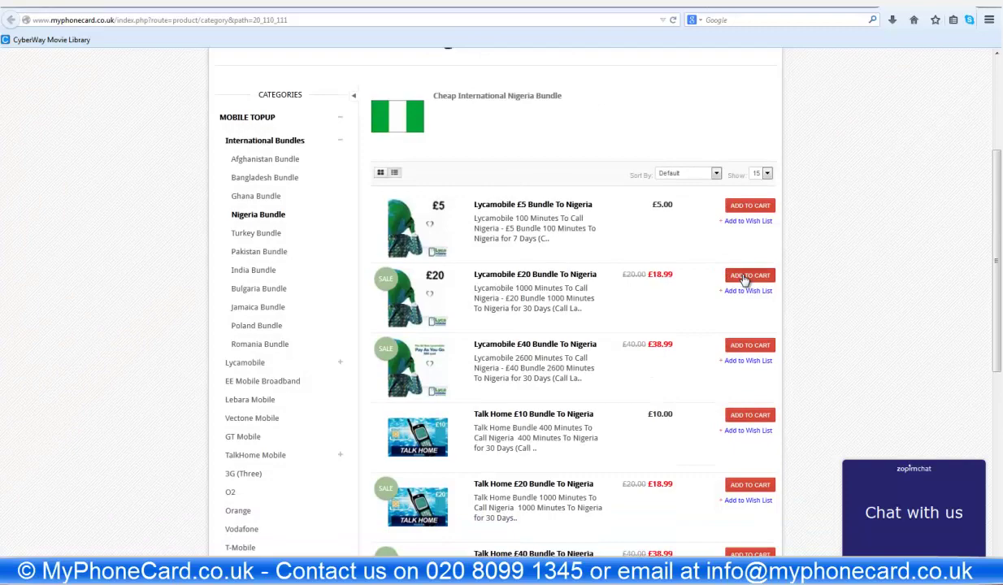
click(745, 278)
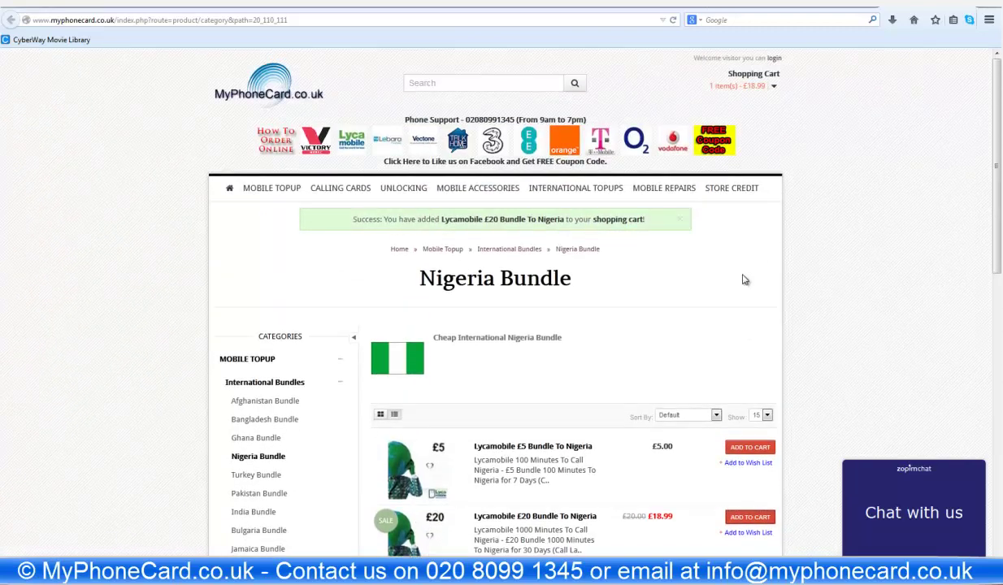
click(603, 227)
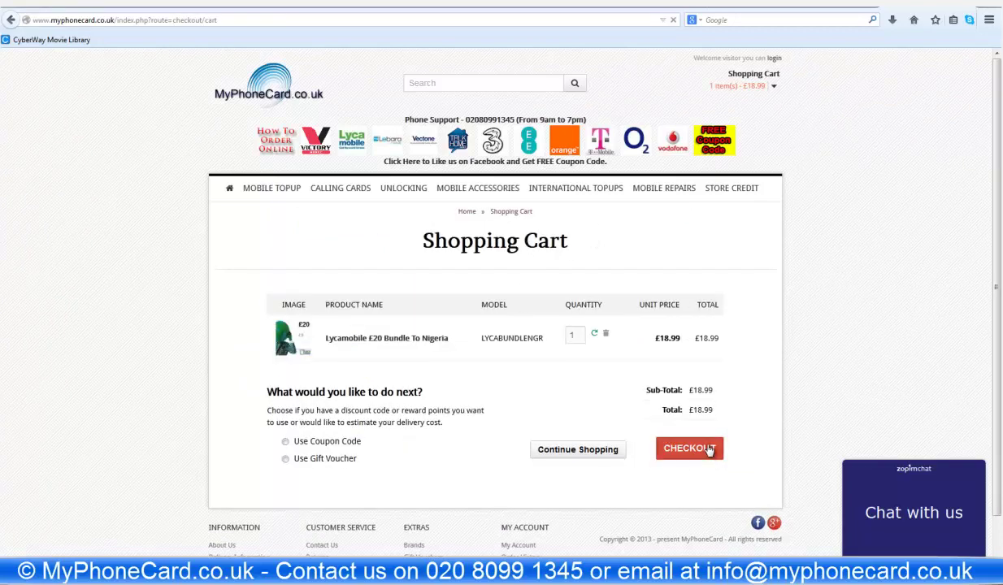
click(710, 451)
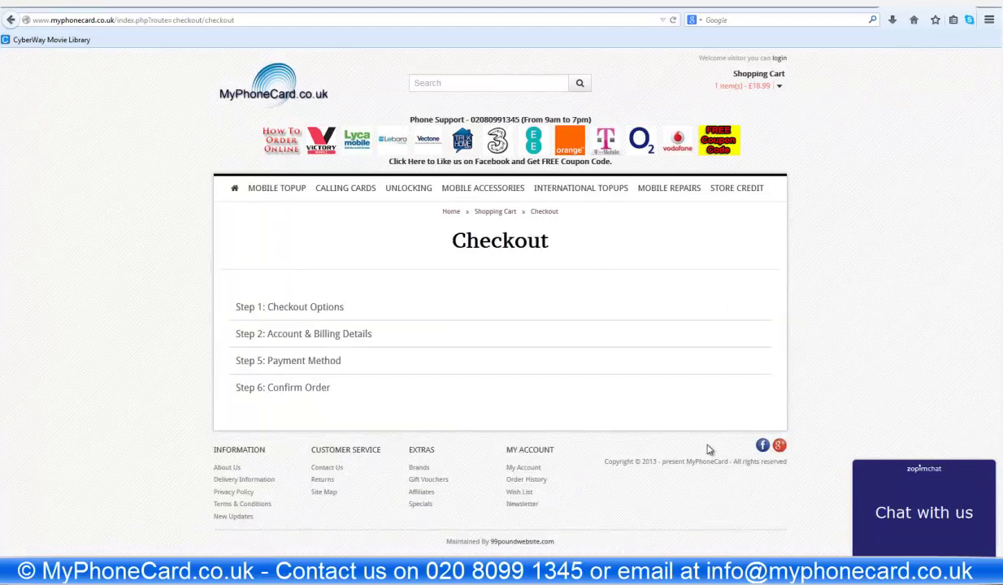
- Log in as a returning customer with the saved e-mail and the account password
click(578, 416)
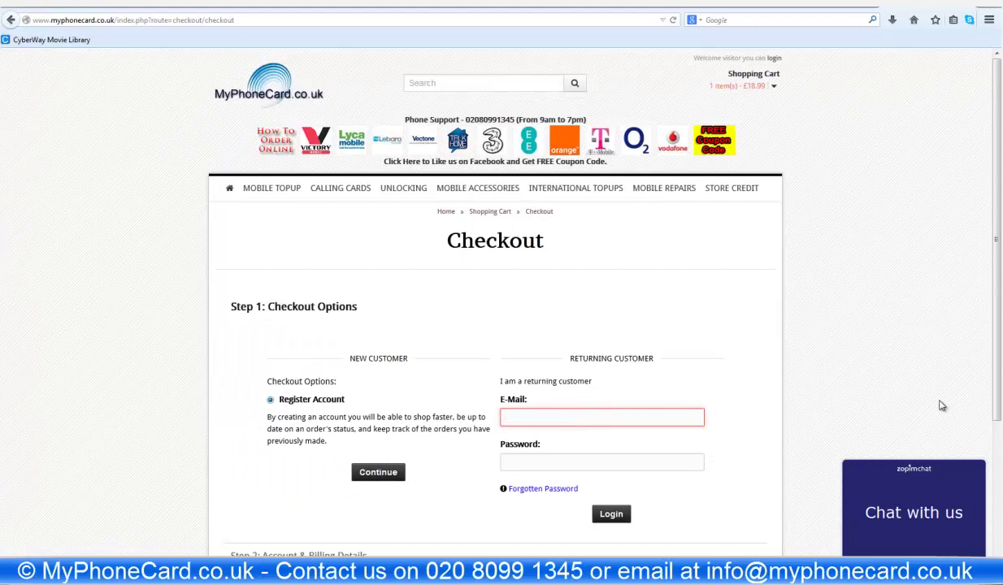
text(sha)
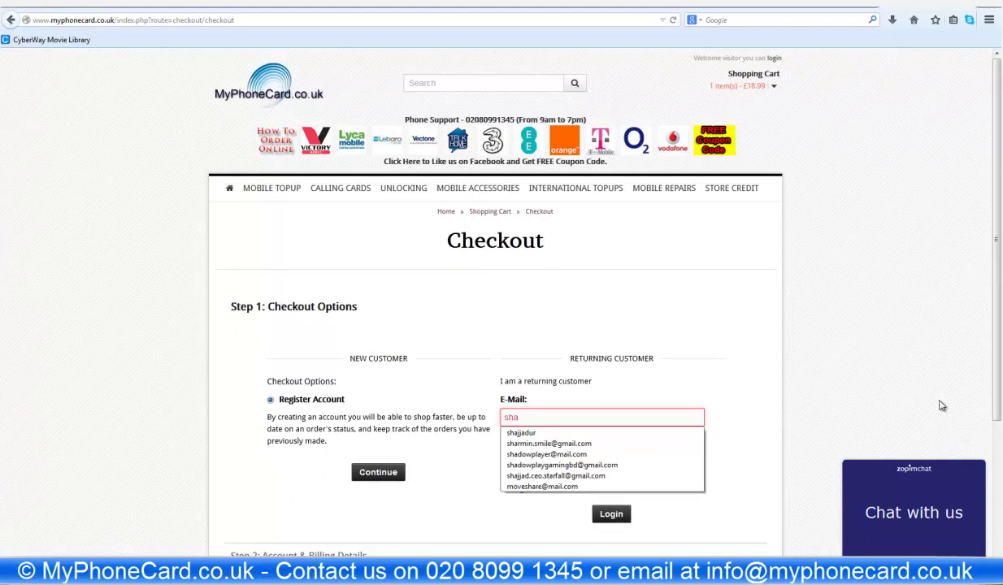
text(jjad)
key(Down)
key(Down)
key(Tab)
text(•••••••••)
key(Return)
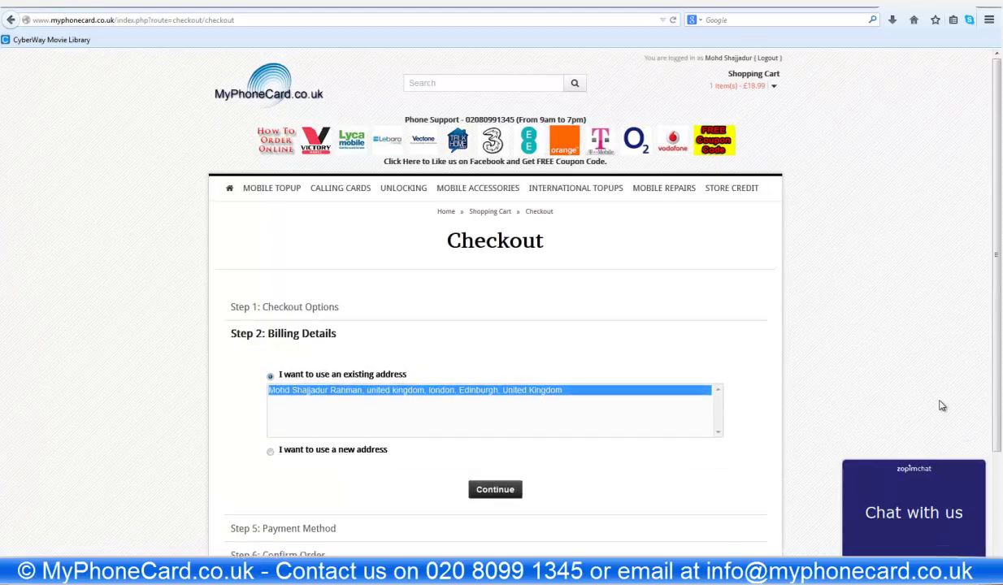
- Keep the existing billing address and continue to Payment Method
scroll(569, 398, down, 3)
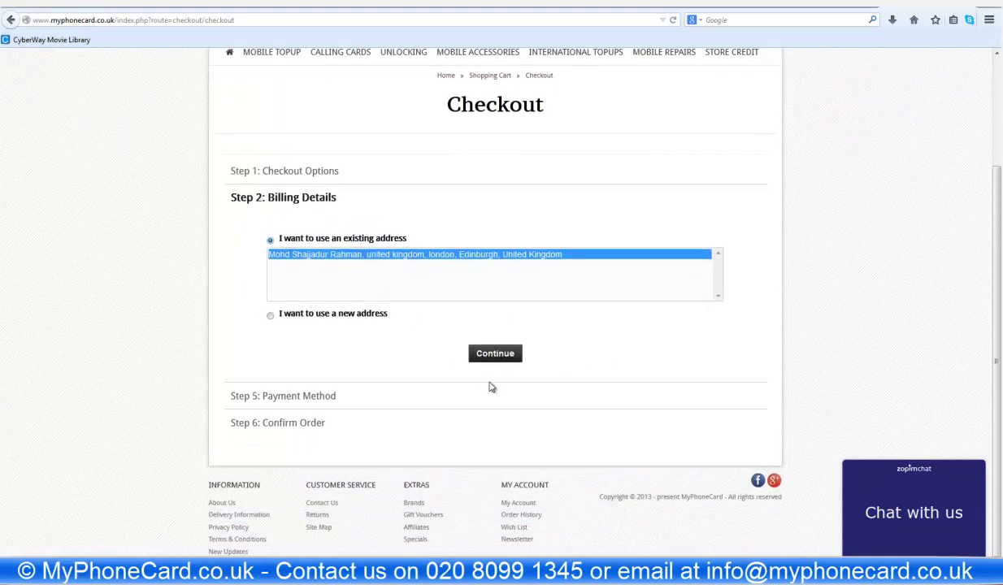
click(503, 357)
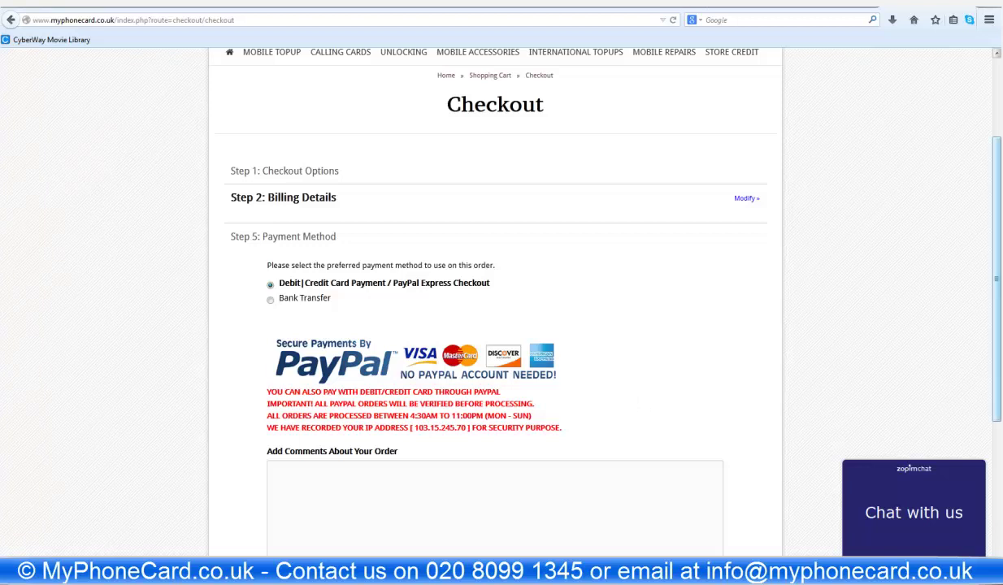
scroll(275, 223, down, 1)
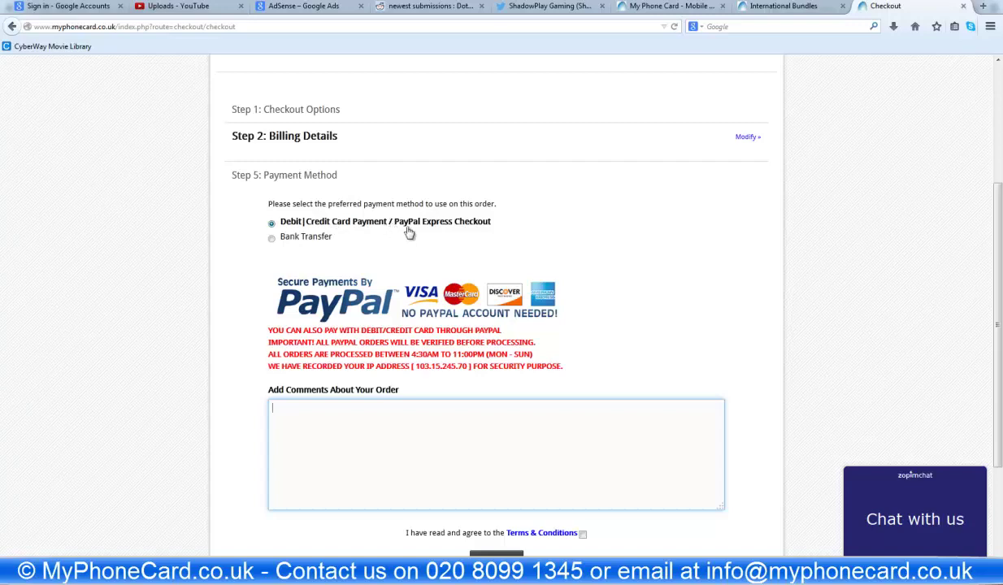
click(294, 239)
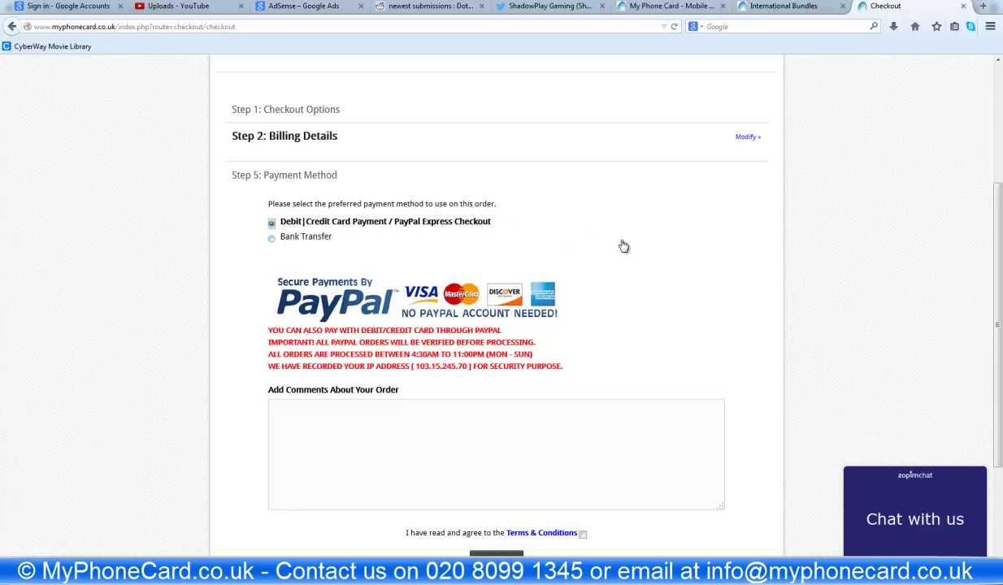
scroll(389, 232, down, 1)
scroll(389, 231, down, 1)
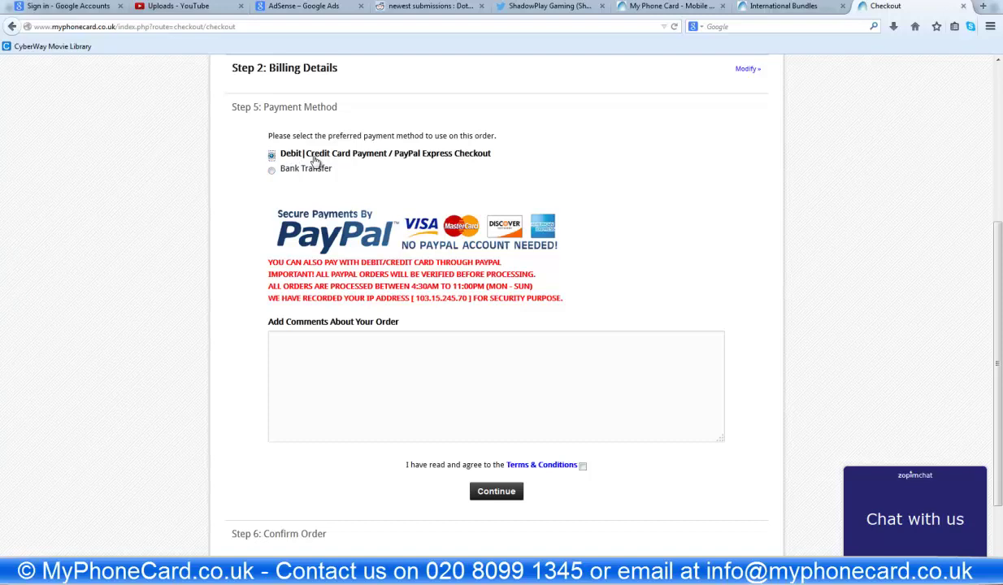
click(356, 344)
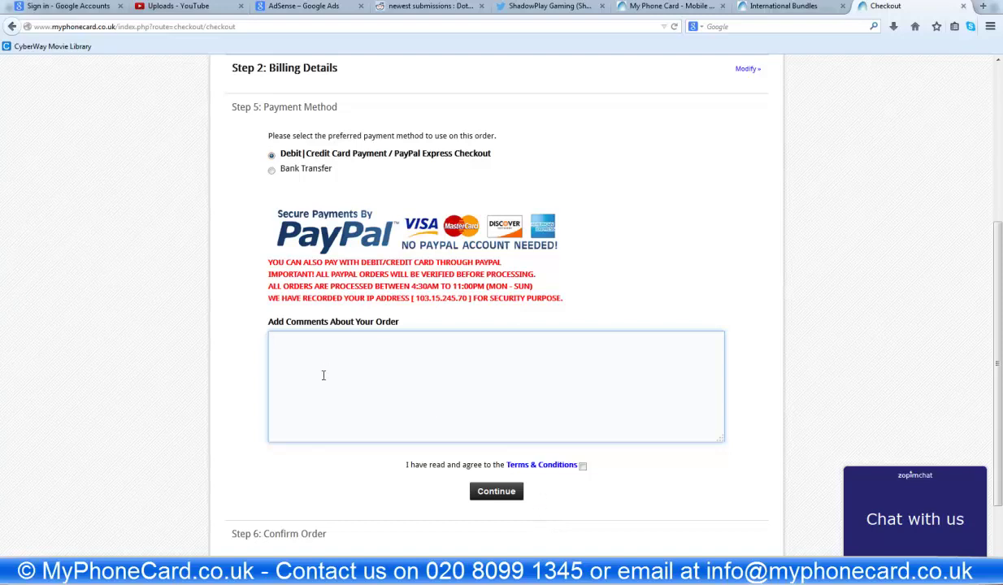
click(366, 475)
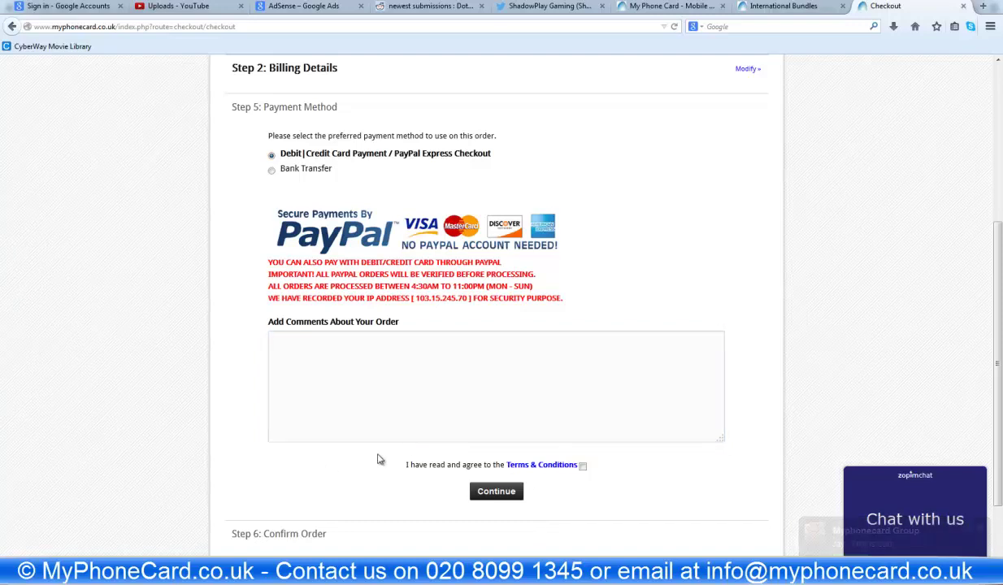
- Read through the Terms & Conditions
click(542, 467)
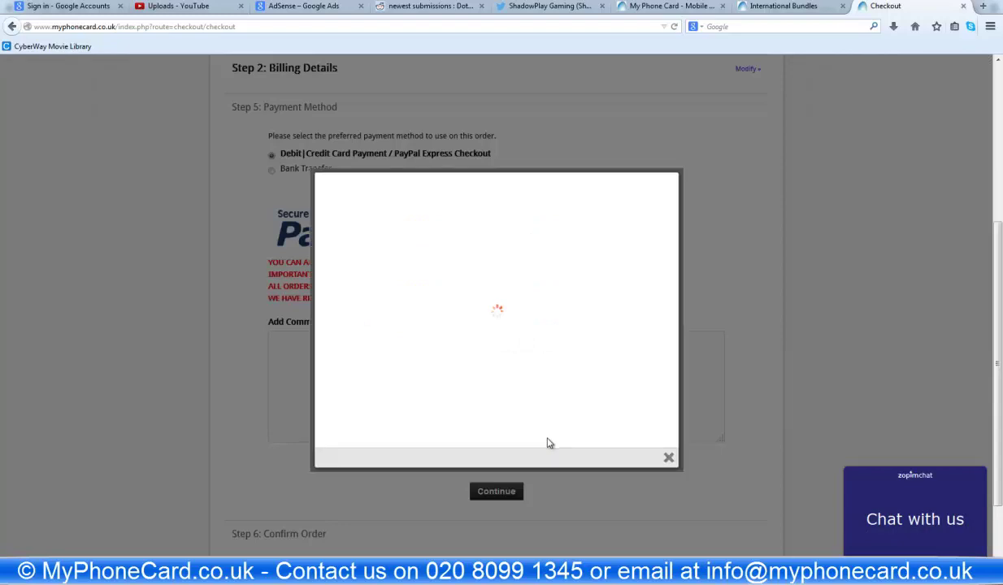
scroll(368, 215, down, 10)
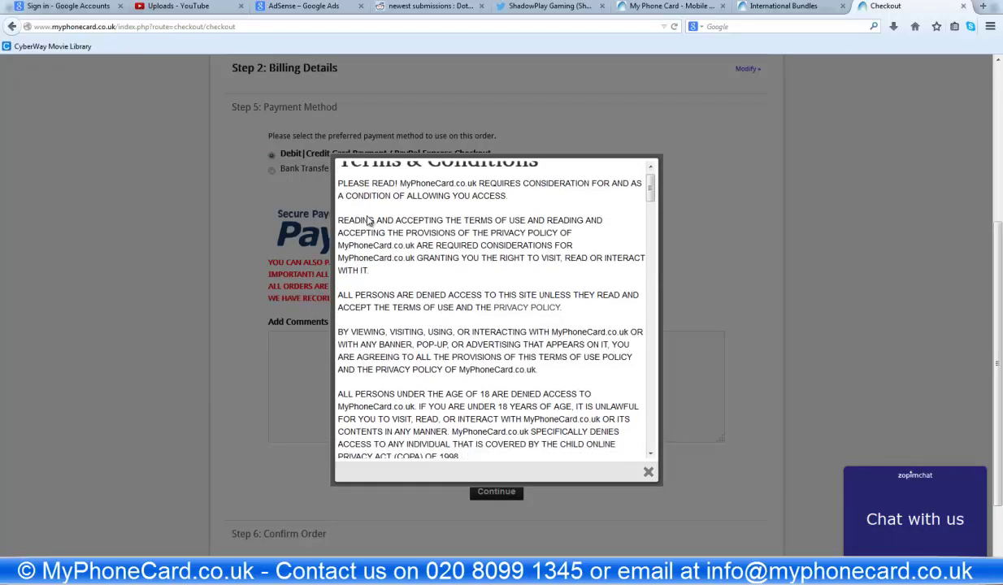
scroll(415, 266, down, 10)
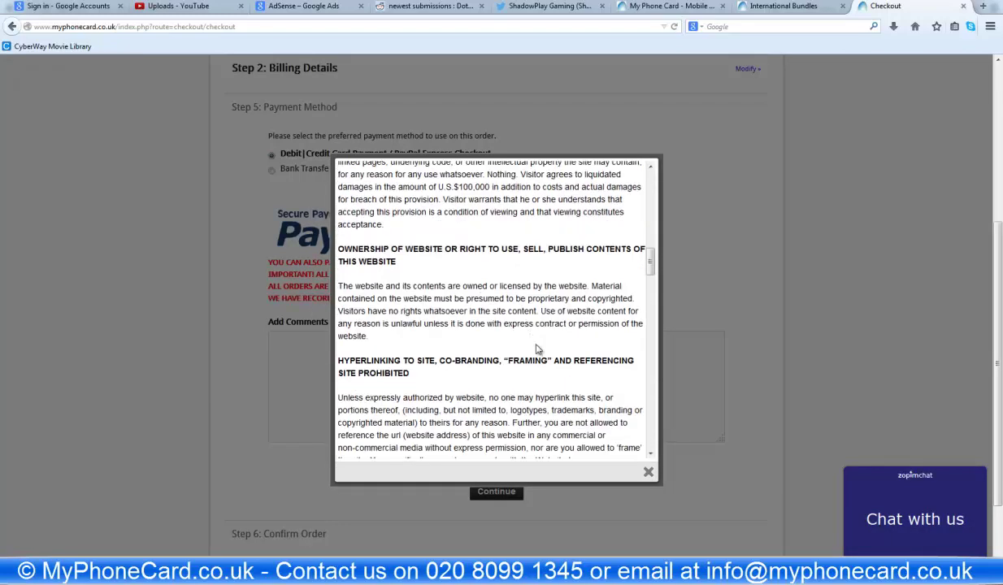
scroll(632, 413, down, 3)
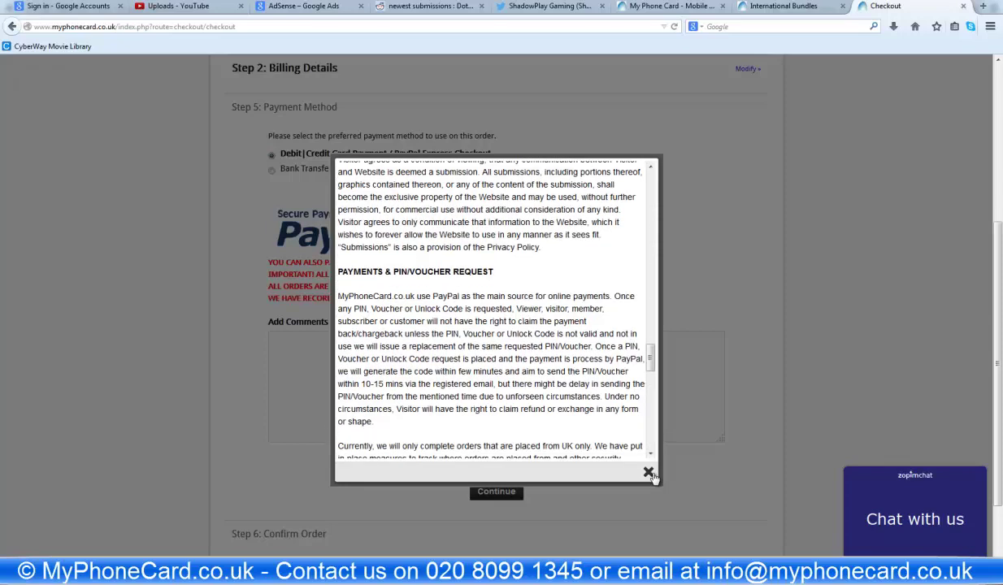
- Close the terms and confirm the £10.94 order to pay via PayPal
click(648, 471)
click(504, 490)
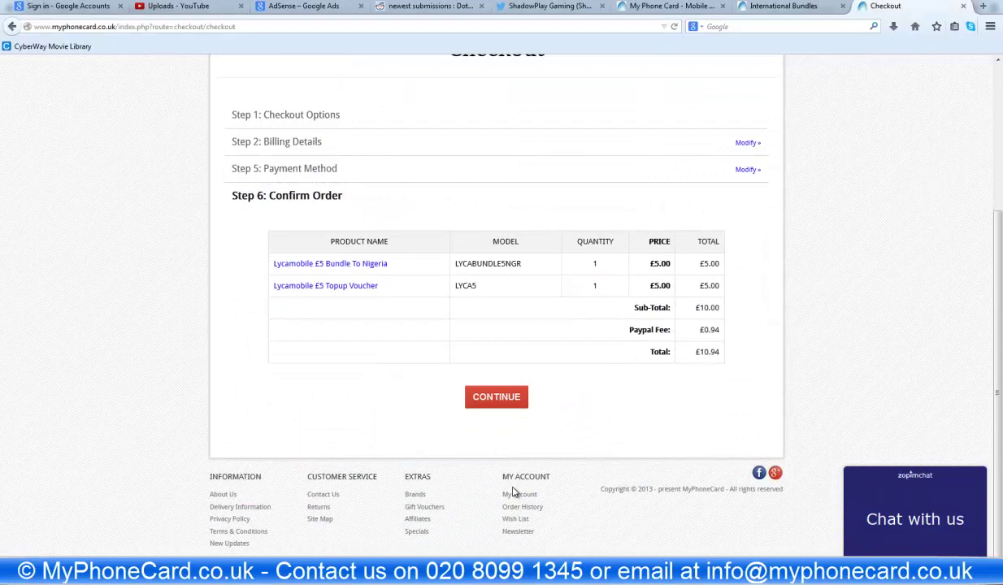
click(486, 398)
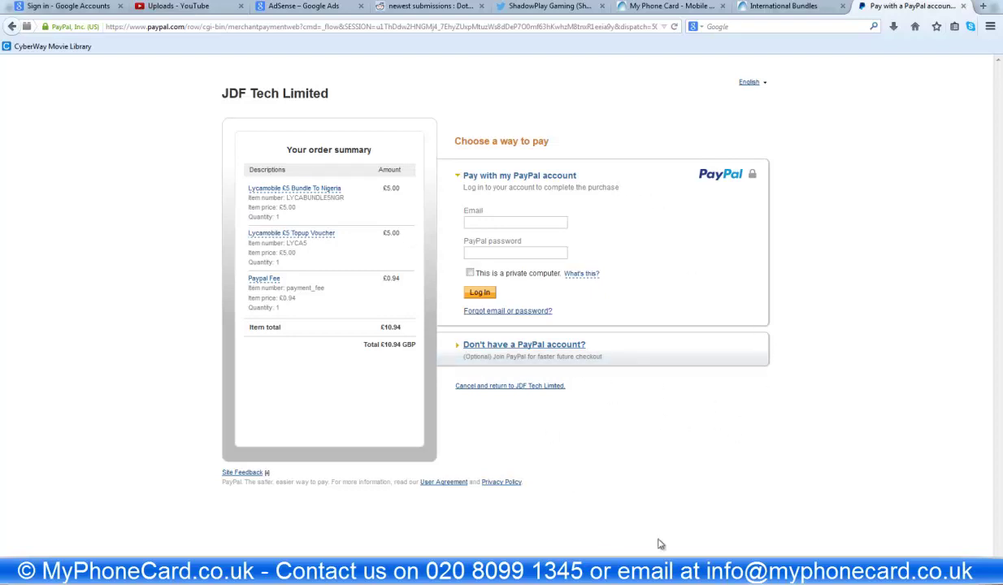
click(452, 351)
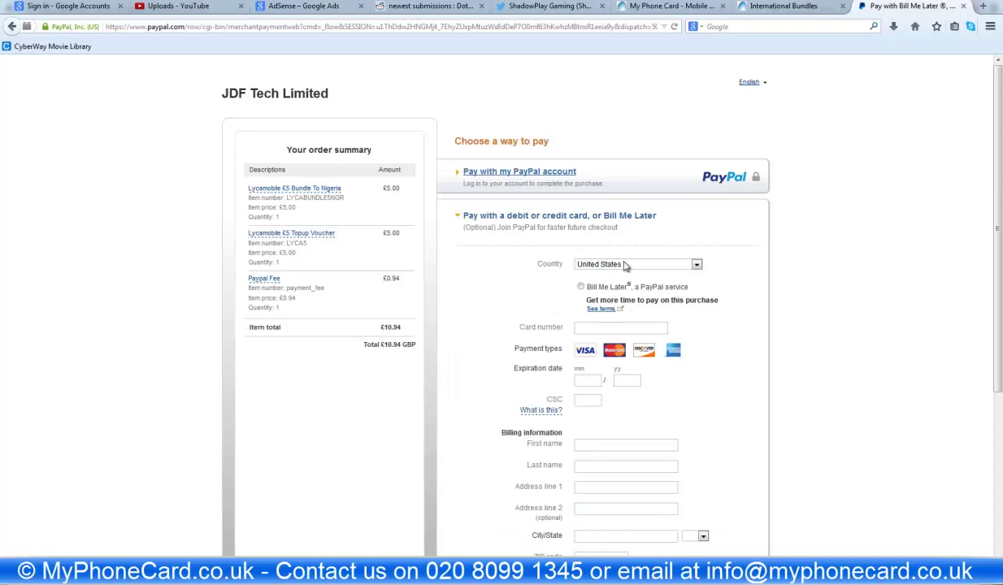
click(625, 267)
key(u)
key(Down)
key(Down)
key(Down)
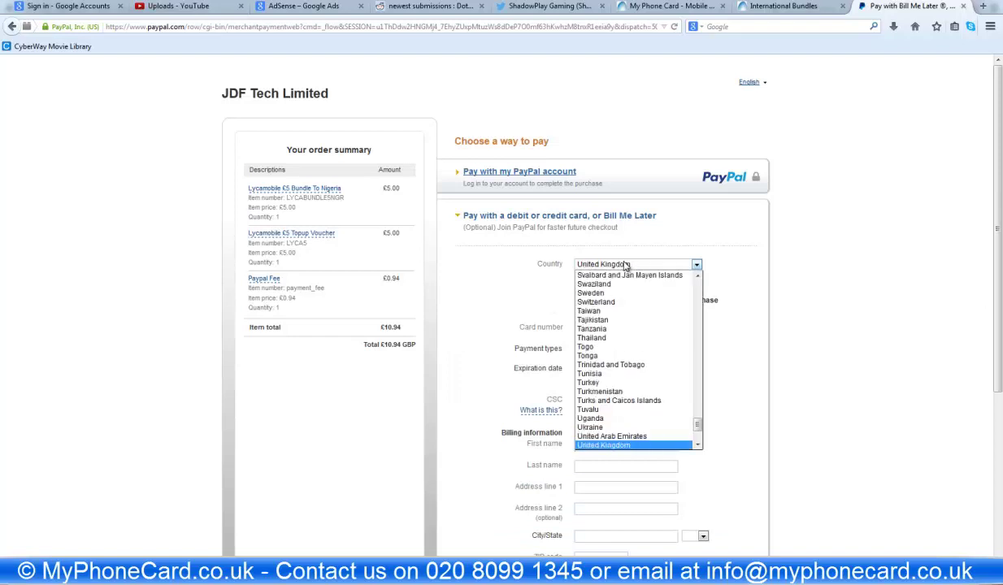
key(Down)
key(Up)
key(Down)
key(Up)
key(Return)
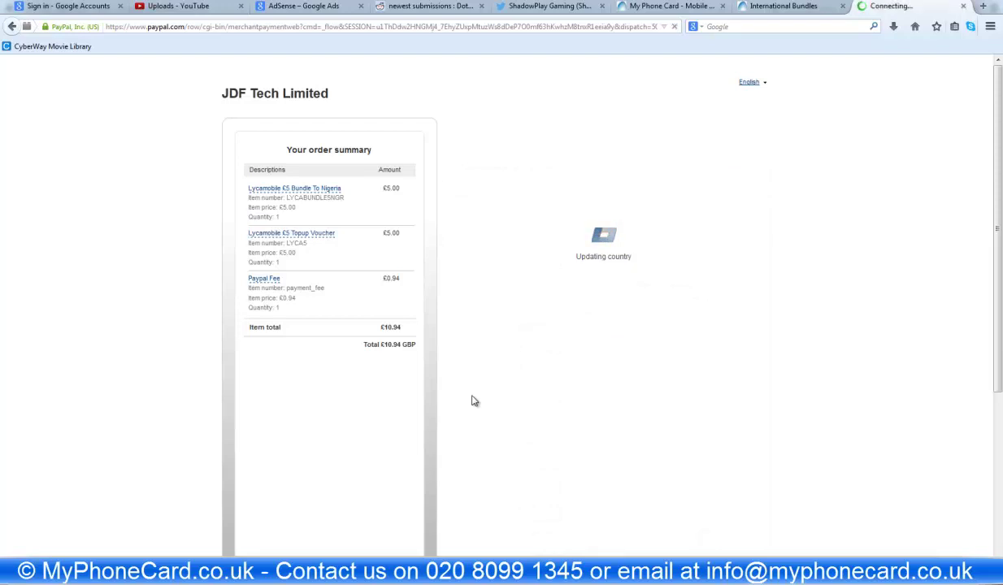
click(603, 286)
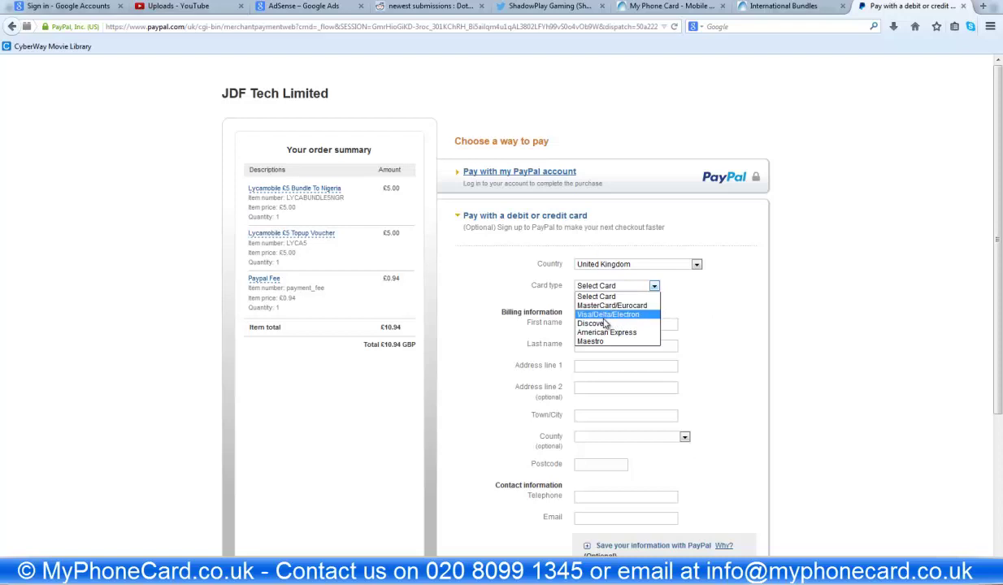
scroll(746, 339, down, 3)
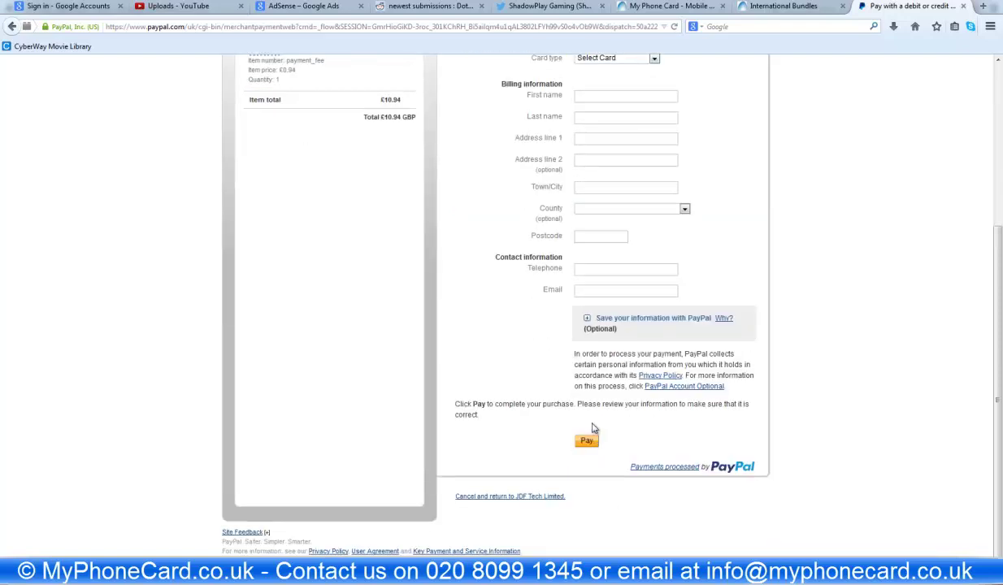
scroll(561, 410, up, 1)
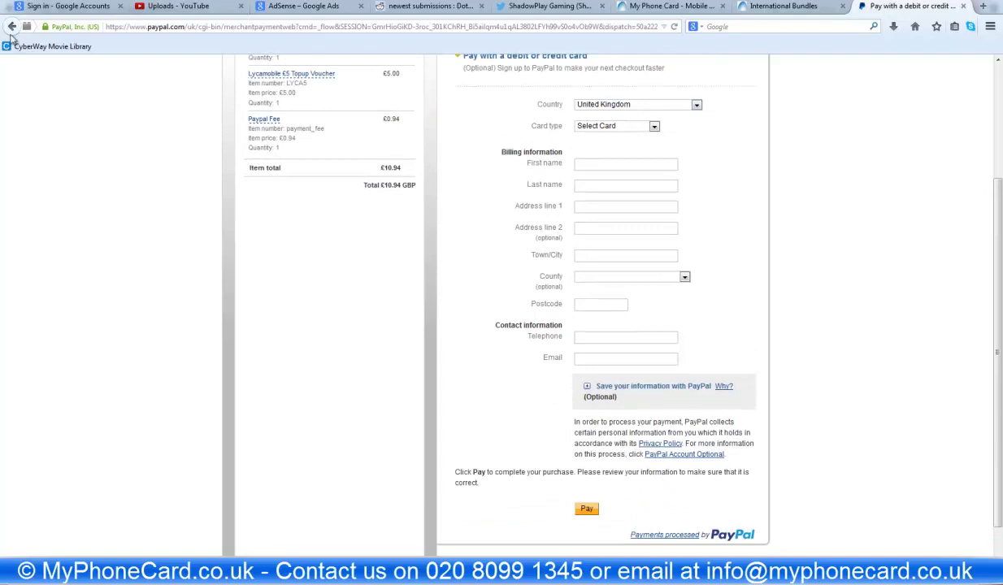
scroll(183, 213, up, 2)
click(11, 27)
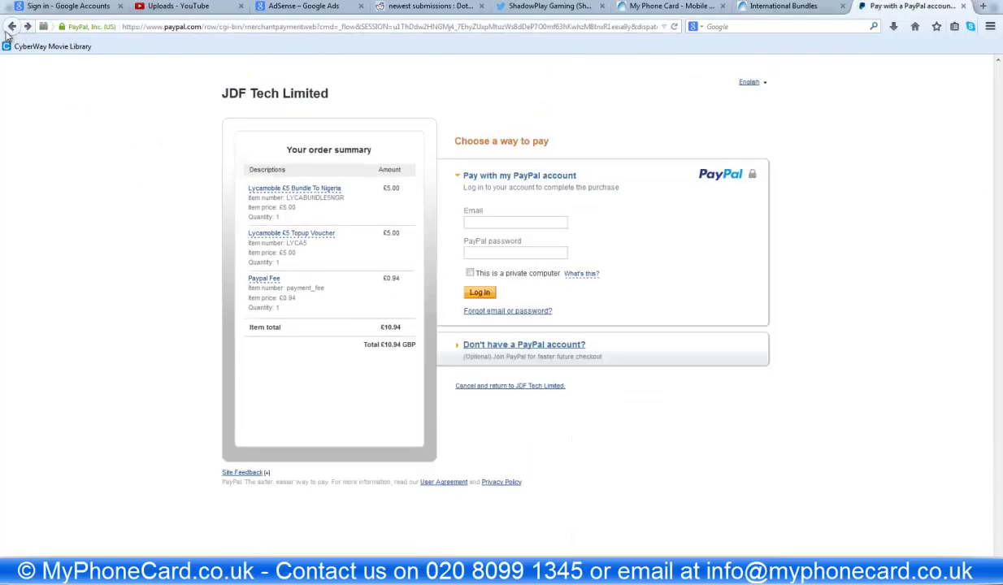
- Go back to the MyPhoneCard checkout and continue past billing details
click(7, 30)
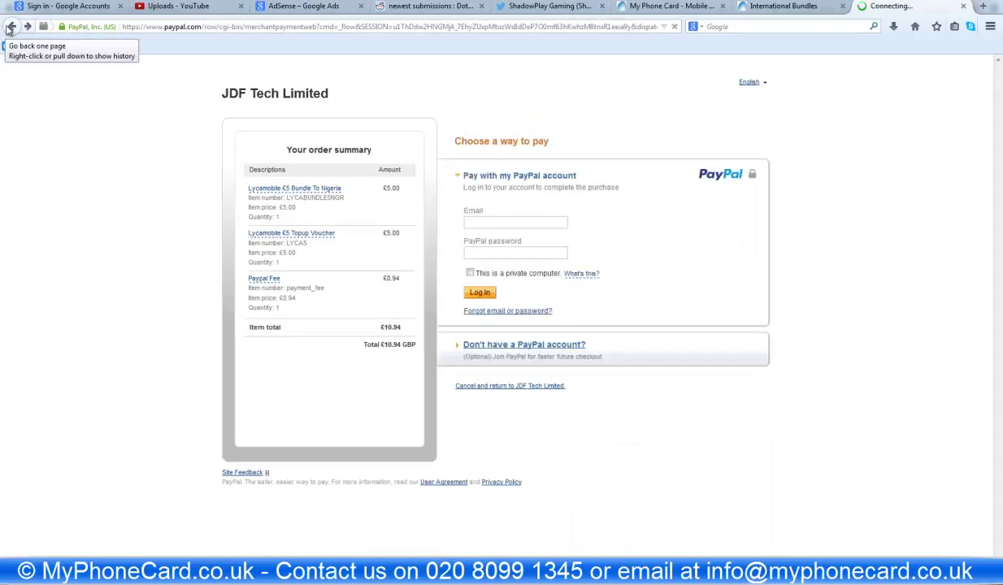
click(9, 29)
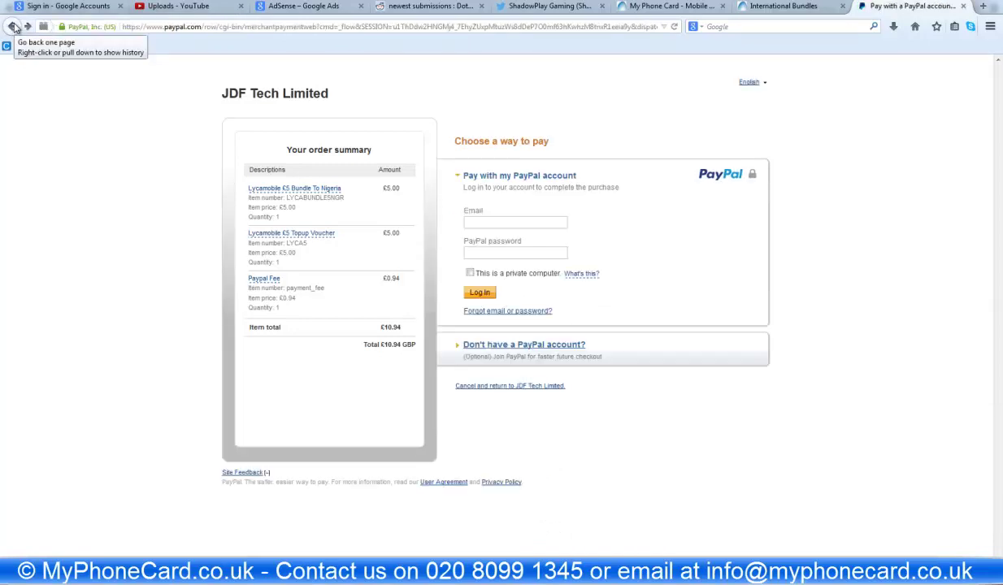
click(14, 26)
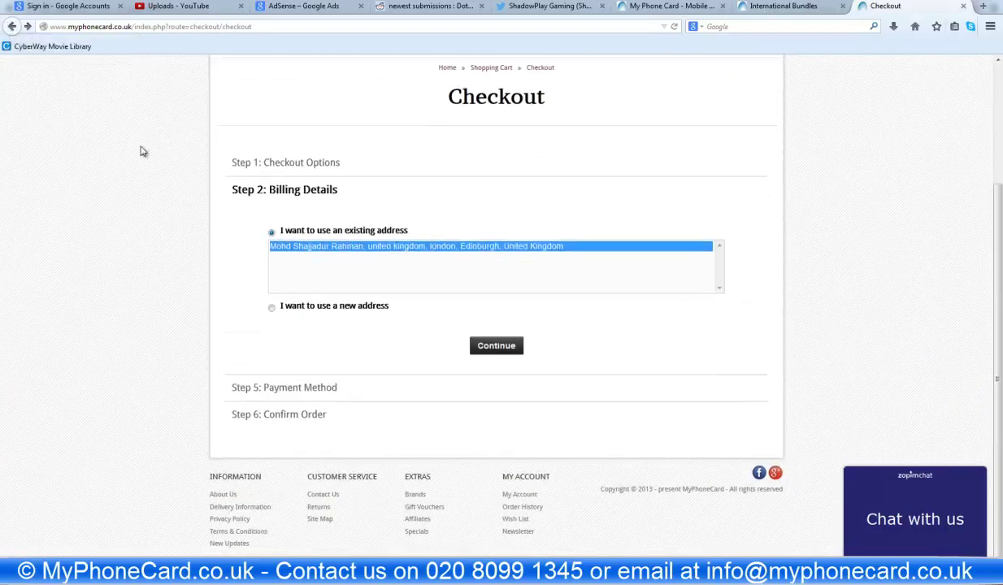
click(494, 347)
- Choose Bank Transfer, agree to the Terms & Conditions, and view the £10.00 transfer instructions
click(287, 285)
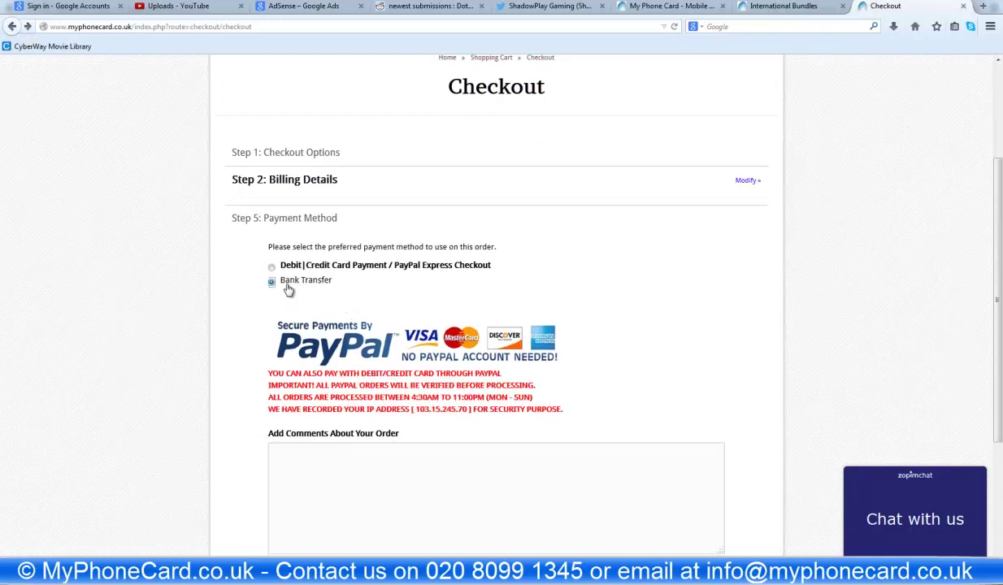
scroll(292, 277, down, 4)
scroll(317, 229, up, 4)
scroll(511, 345, down, 4)
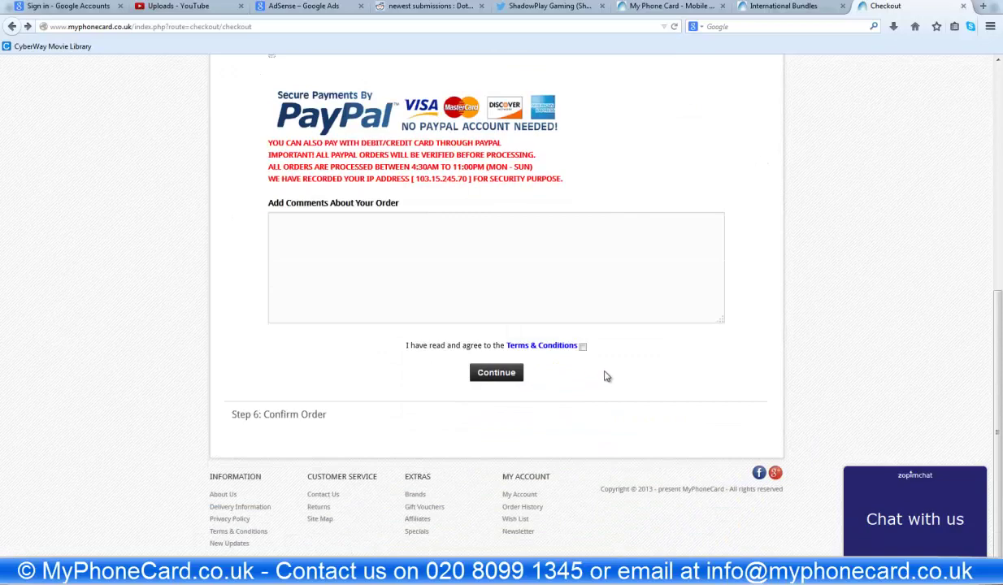
click(582, 346)
click(495, 374)
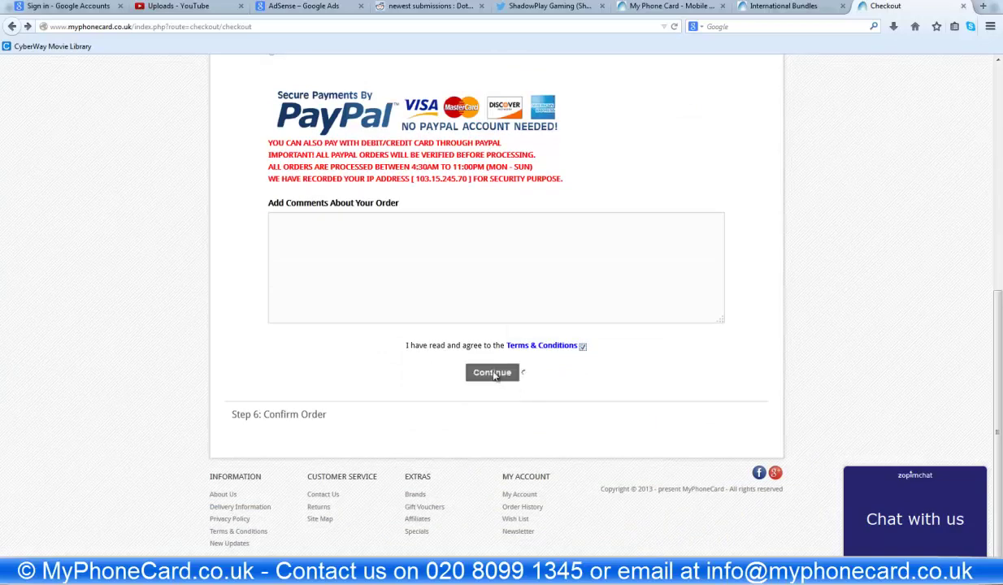
scroll(494, 376, down, 3)
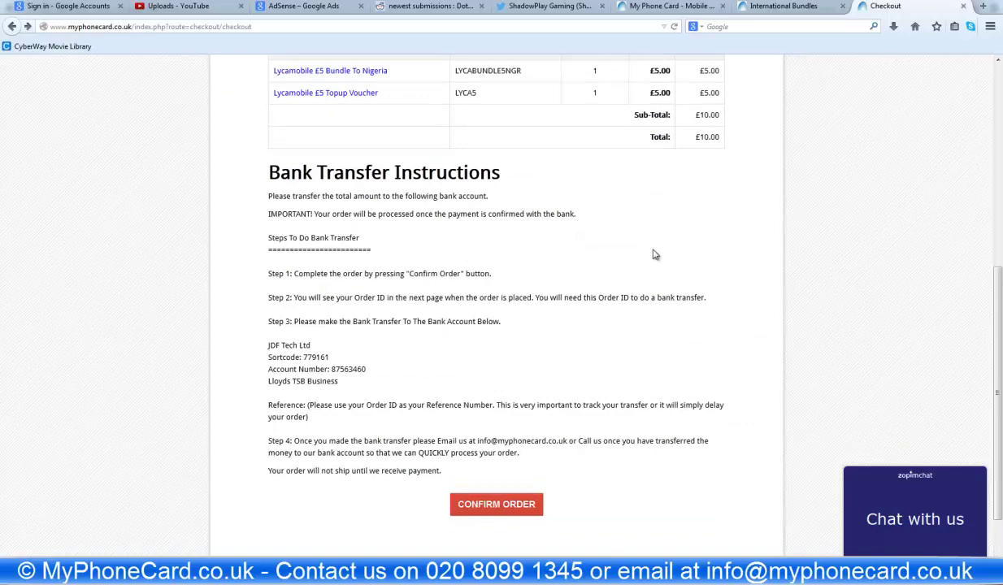
scroll(561, 325, down, 2)
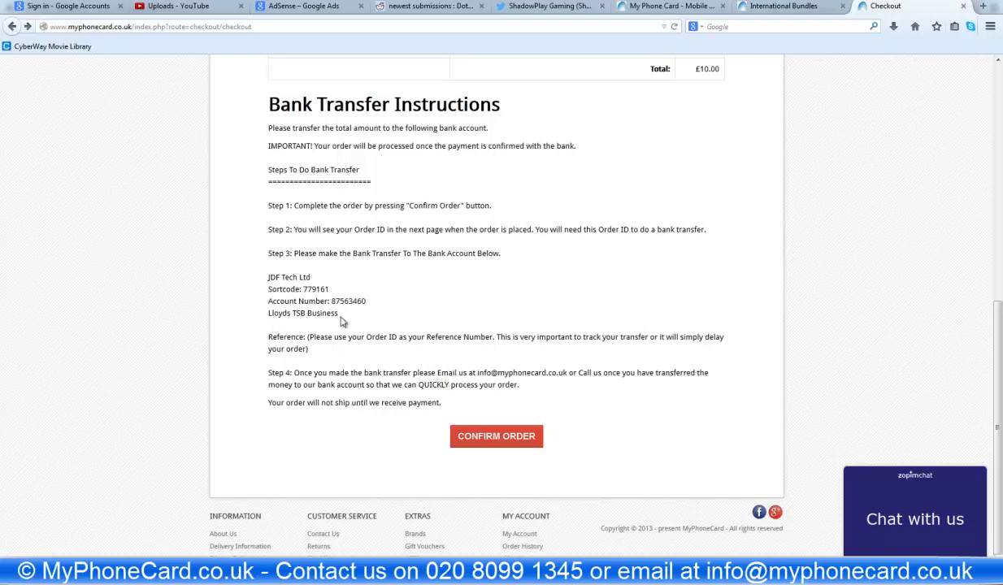
drag(441, 404, 338, 311)
click(338, 312)
drag(441, 403, 332, 302)
click(317, 313)
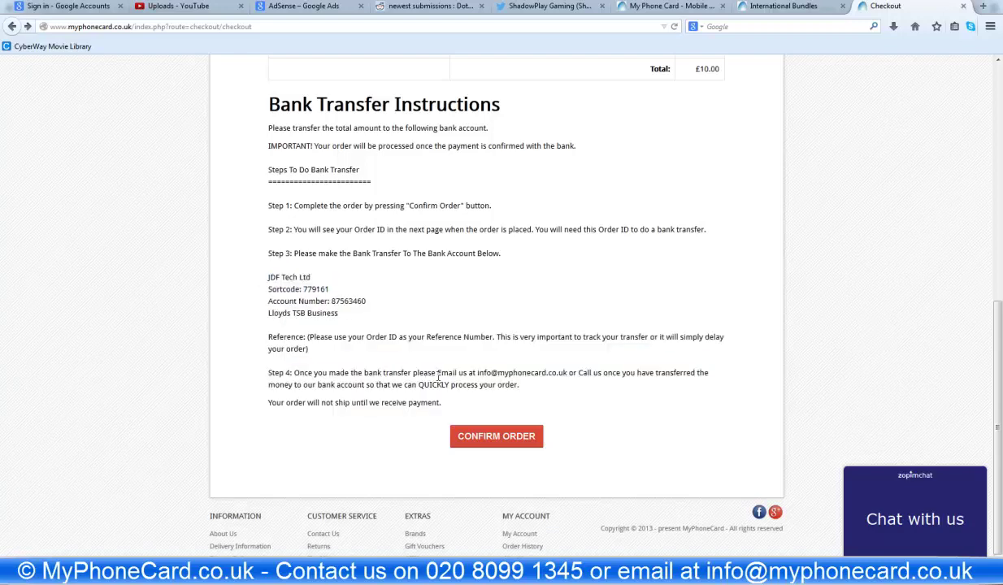